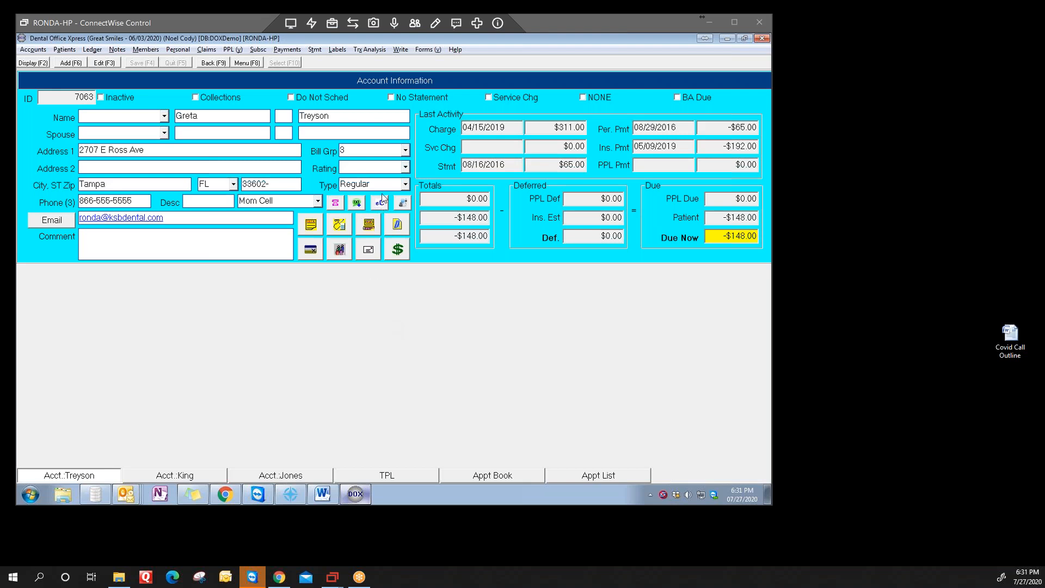
Step: Open the appointment list and review the eComm accounts registered for the 2:00 PM patient
{"action": "left_click", "coordinate": [386, 476]}
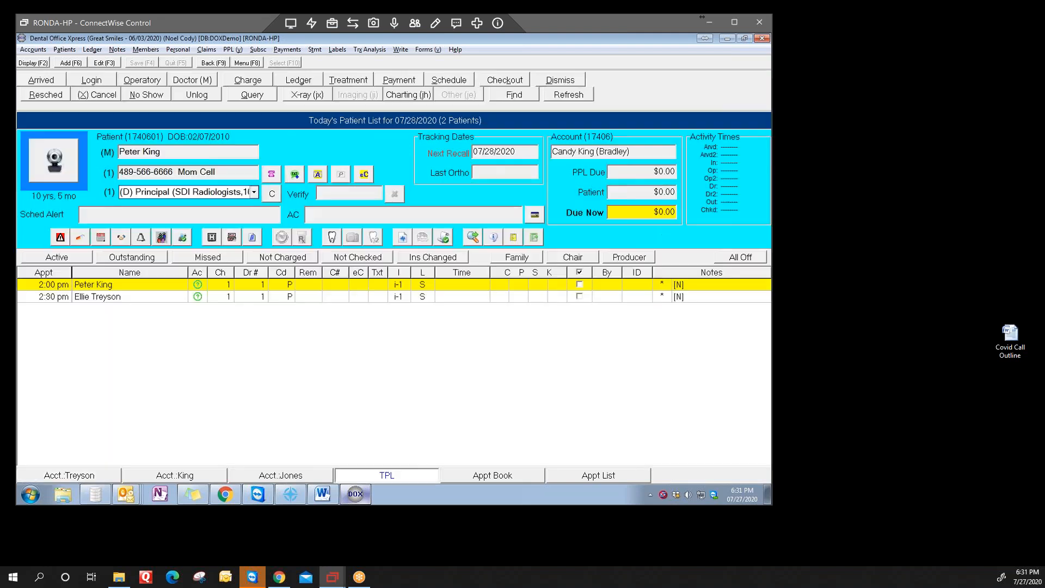
{"action": "left_click", "coordinate": [605, 475]}
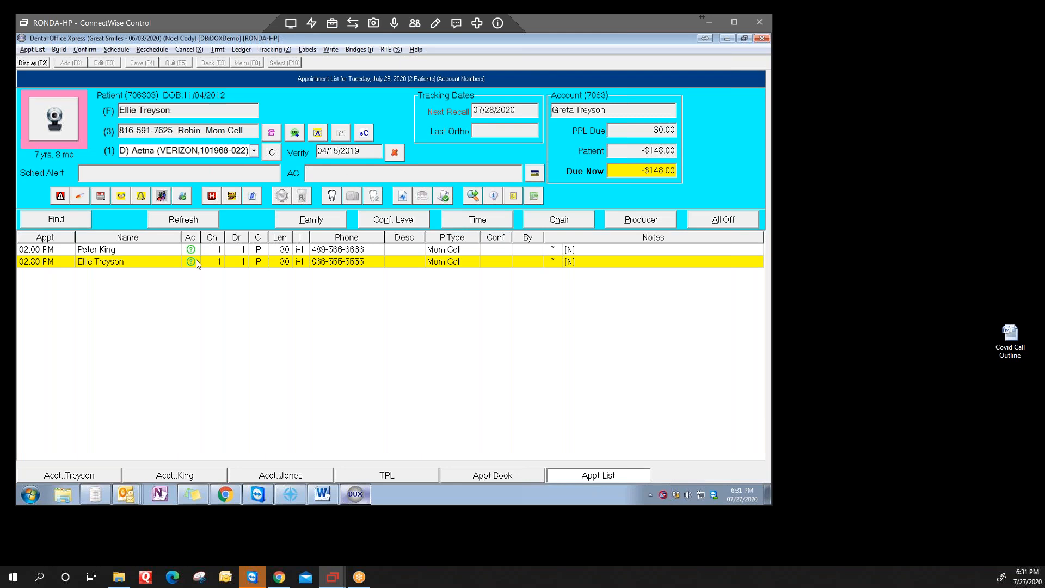
{"action": "left_click", "coordinate": [137, 247]}
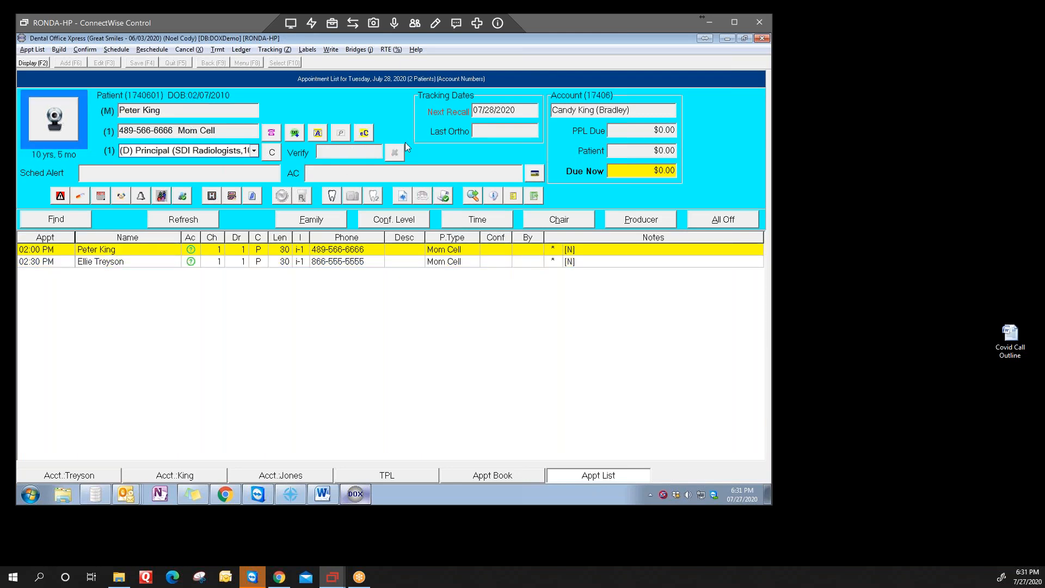
{"action": "left_click", "coordinate": [365, 133]}
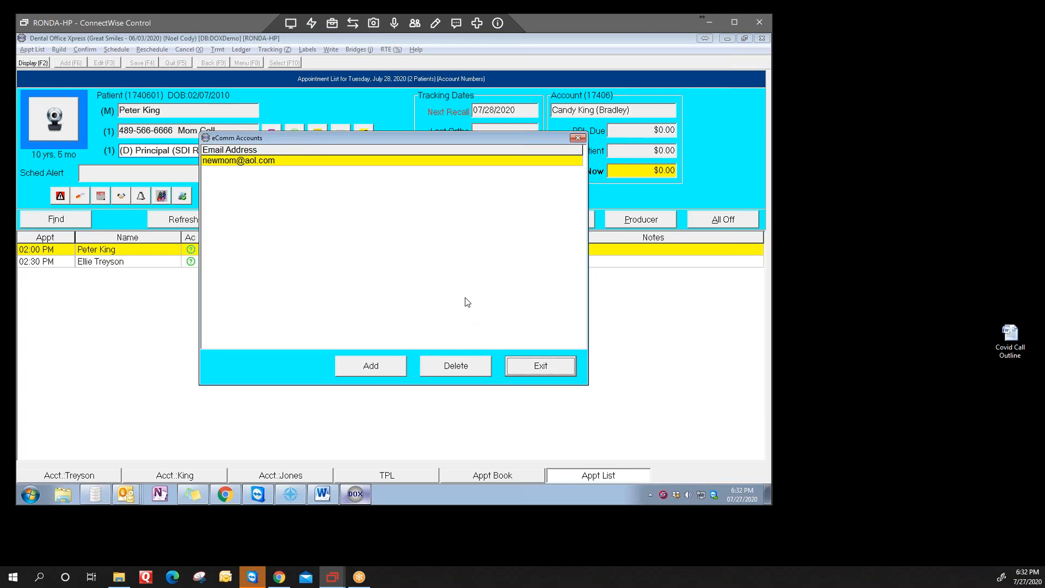
{"action": "left_click", "coordinate": [534, 370]}
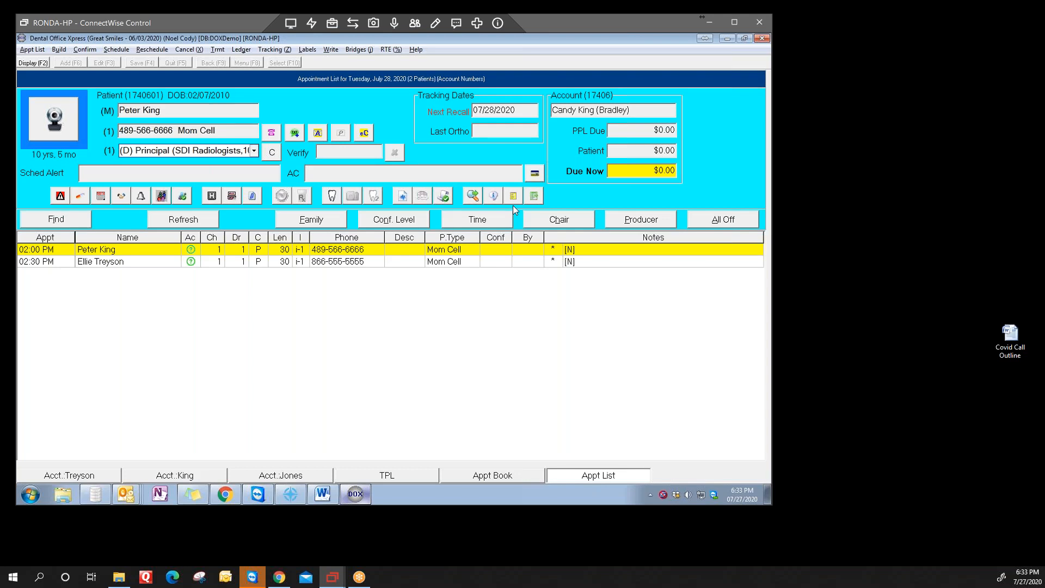
{"action": "left_click", "coordinate": [369, 137]}
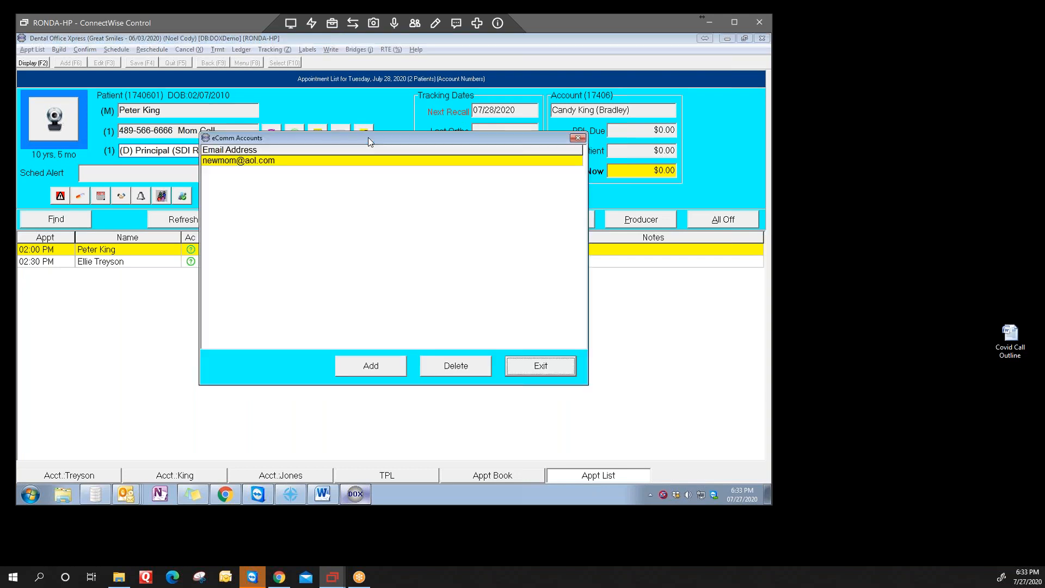
{"action": "left_click", "coordinate": [557, 373]}
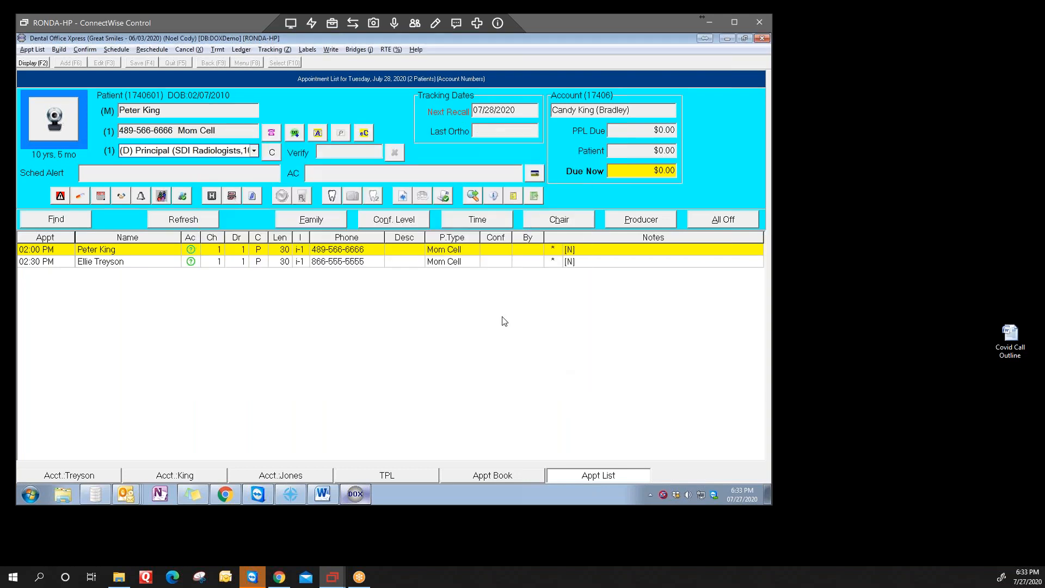
Step: Add an eComm login for the 2:30 PM patient's account, entering the security answer for "First name of oldest child?"
{"action": "left_click", "coordinate": [112, 262]}
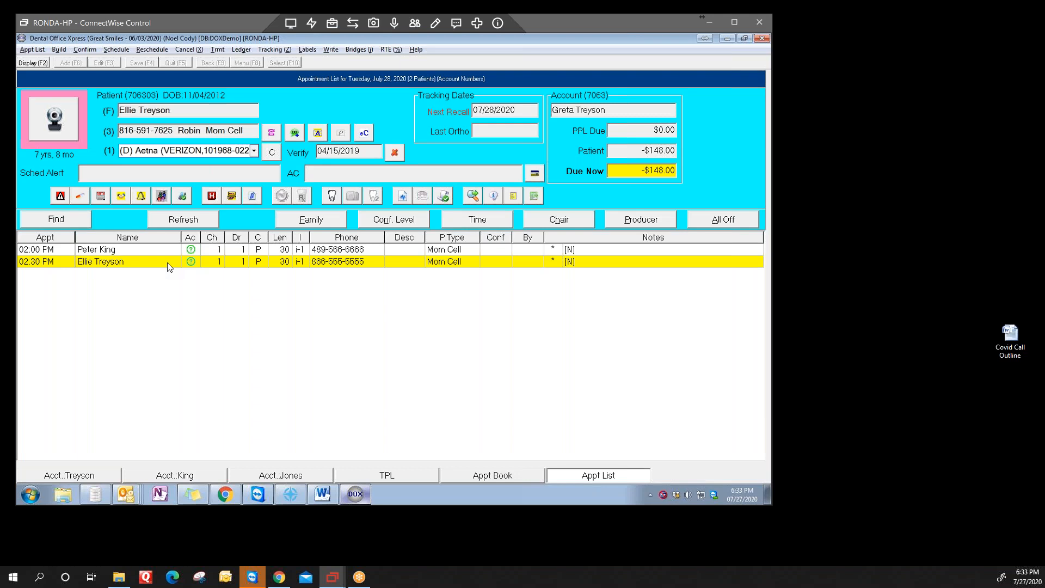
{"action": "left_click", "coordinate": [367, 132]}
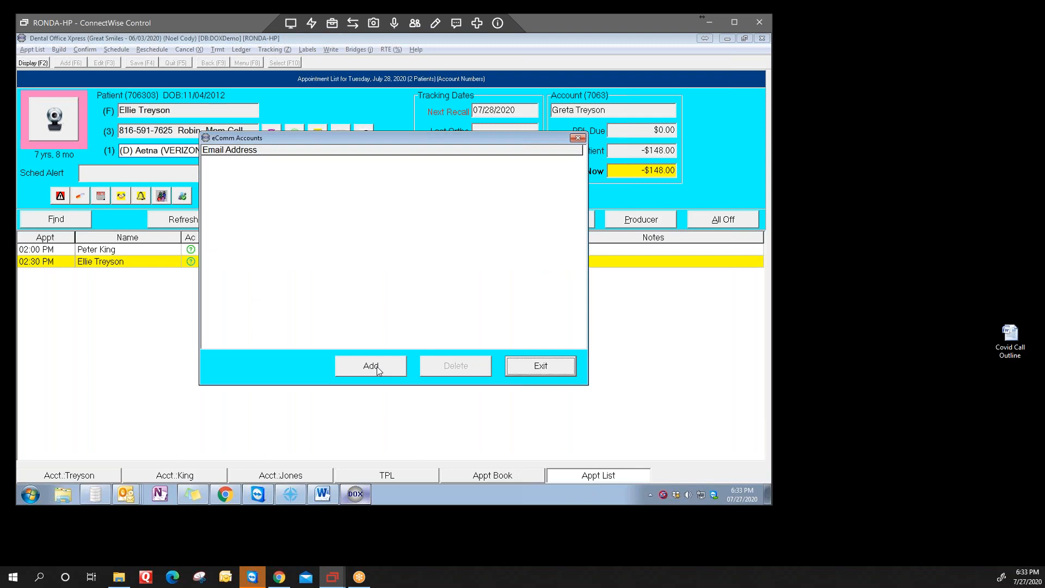
{"action": "left_click", "coordinate": [540, 366]}
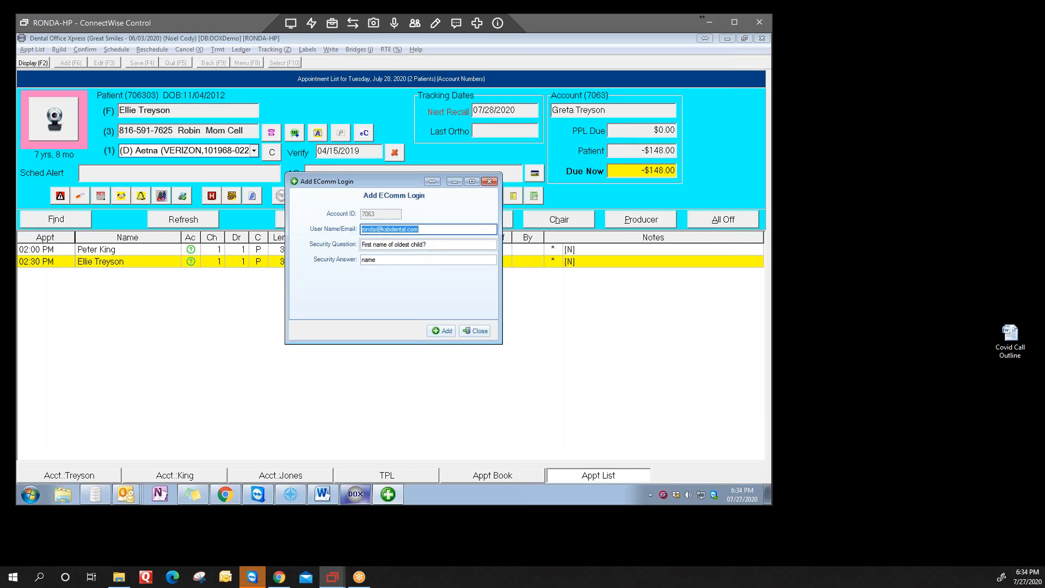
{"action": "double_click", "coordinate": [395, 259]}
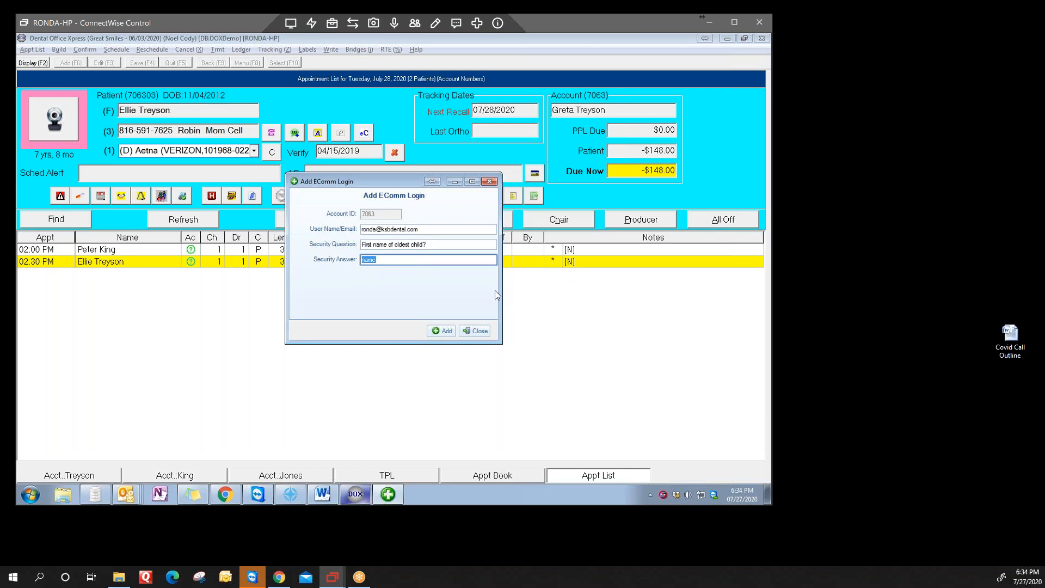
{"action": "type", "text": "Maddie"}
{"action": "key", "text": "Tab"}
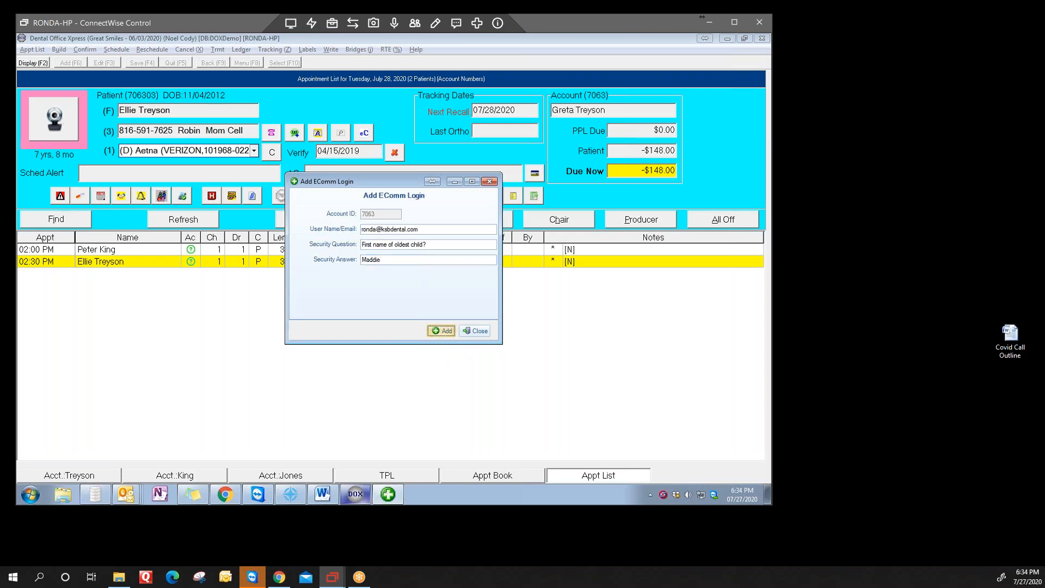
{"action": "key", "text": "Return"}
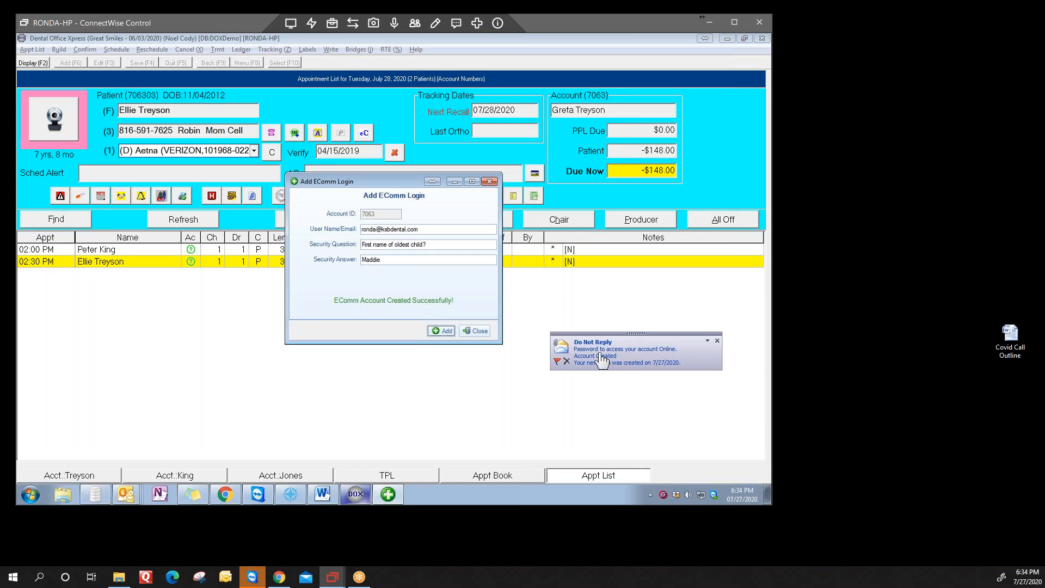
Step: Open the account-created notification e-mail and copy the temporary password from it
{"action": "left_click", "coordinate": [601, 359]}
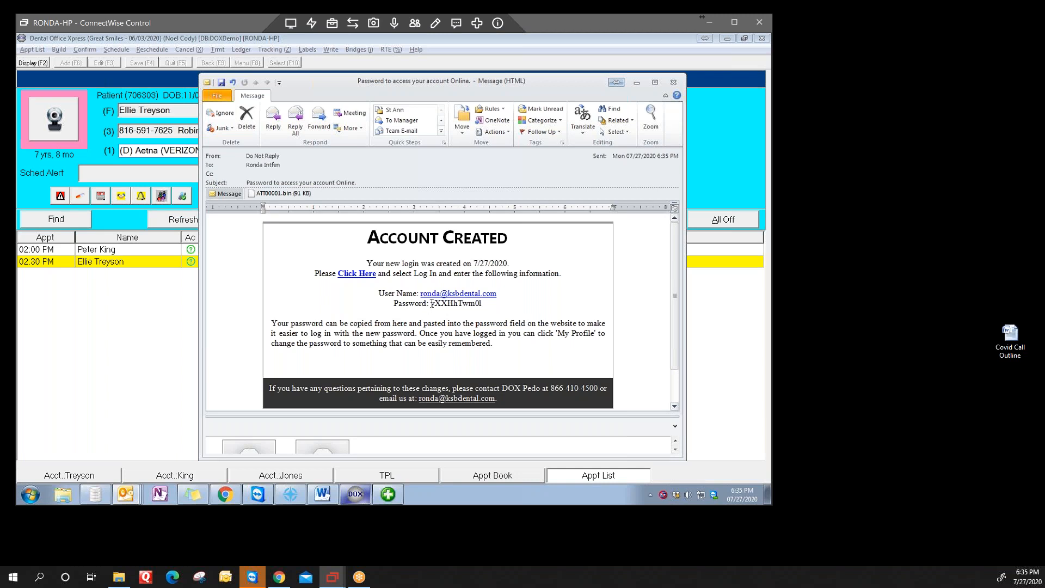
{"action": "left_click_drag", "start_coordinate": [431, 303], "coordinate": [483, 303]}
{"action": "key", "text": "ctrl+c"}
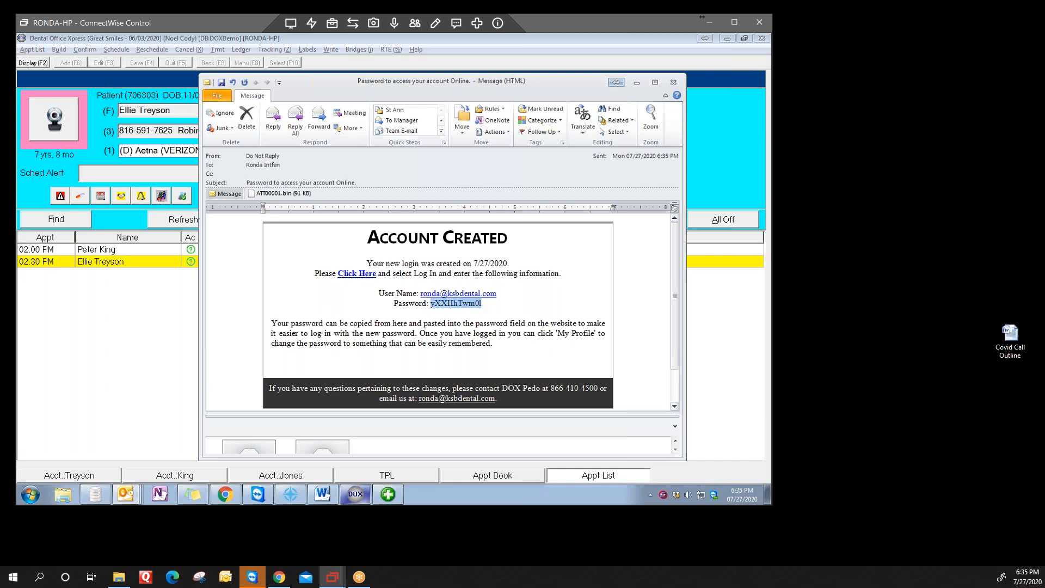
{"action": "right_click", "coordinate": [474, 303]}
{"action": "left_click", "coordinate": [500, 309]}
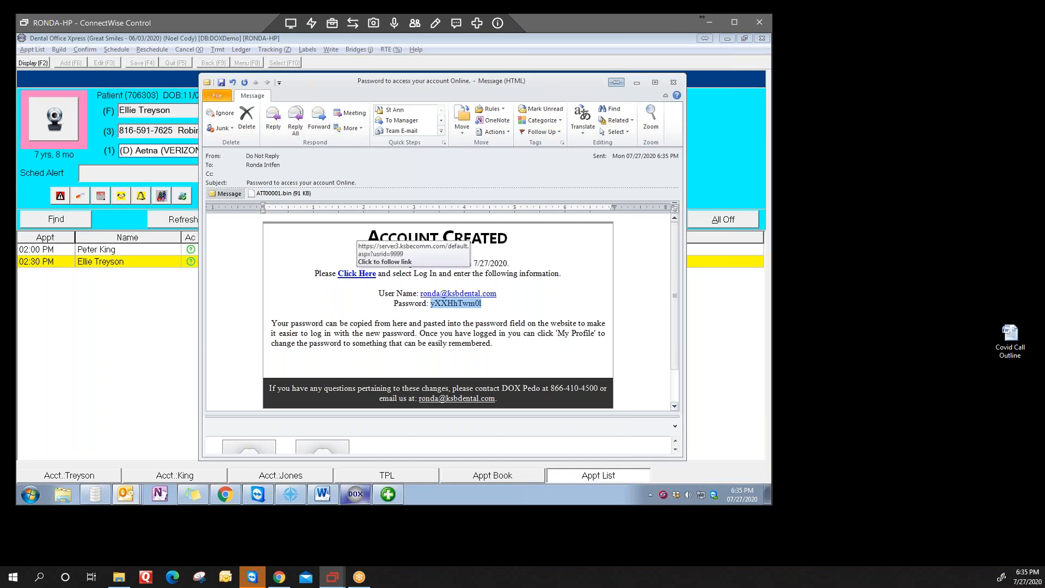
Step: Follow the e-mail's link to the patient portal and log in with the copied password, dismissing the browser's offer to update it
{"action": "left_click", "coordinate": [354, 273]}
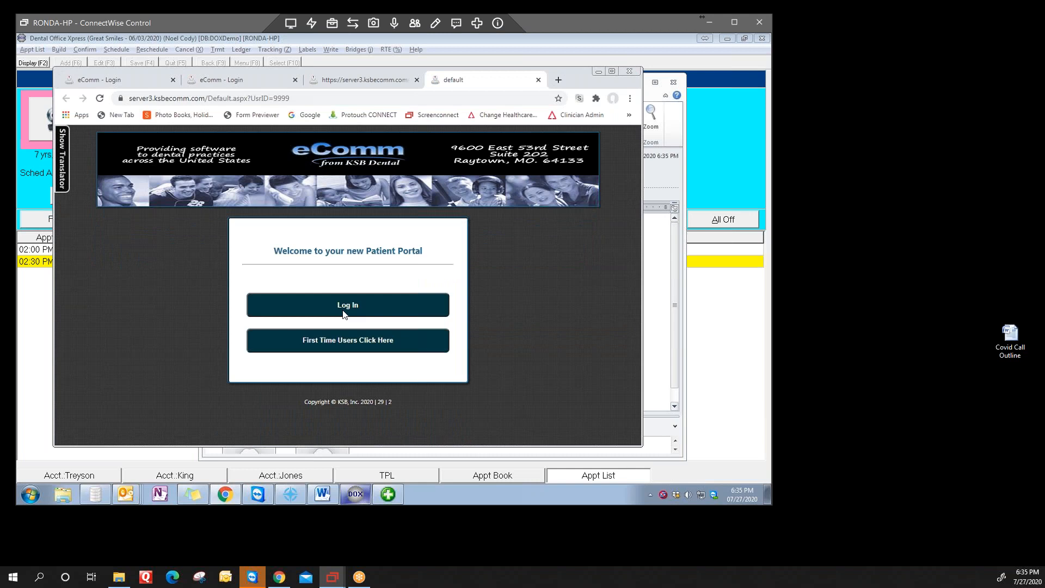
{"action": "left_click", "coordinate": [343, 314]}
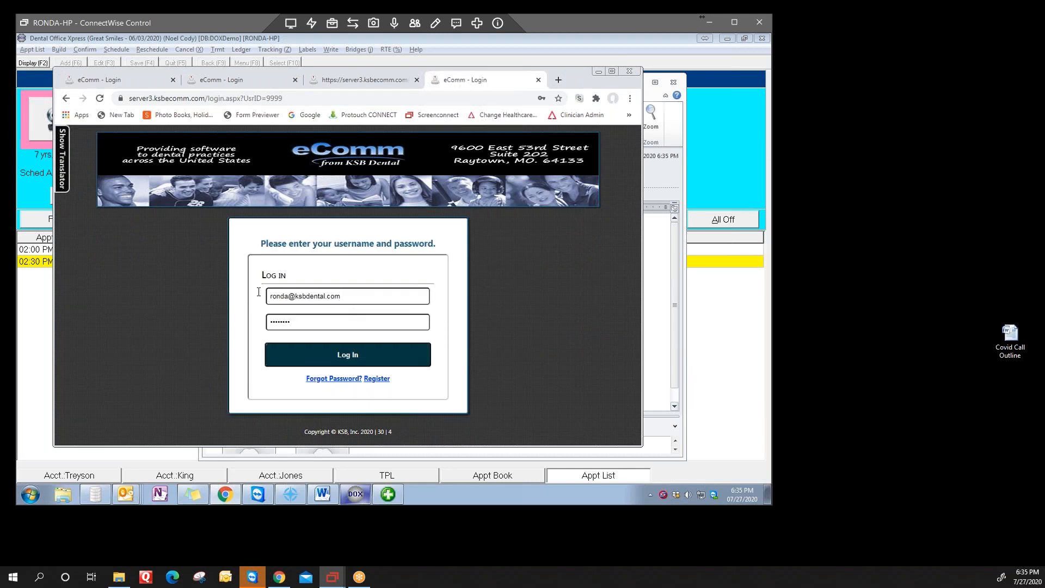
{"action": "double_click", "coordinate": [298, 323]}
{"action": "right_click", "coordinate": [288, 321]}
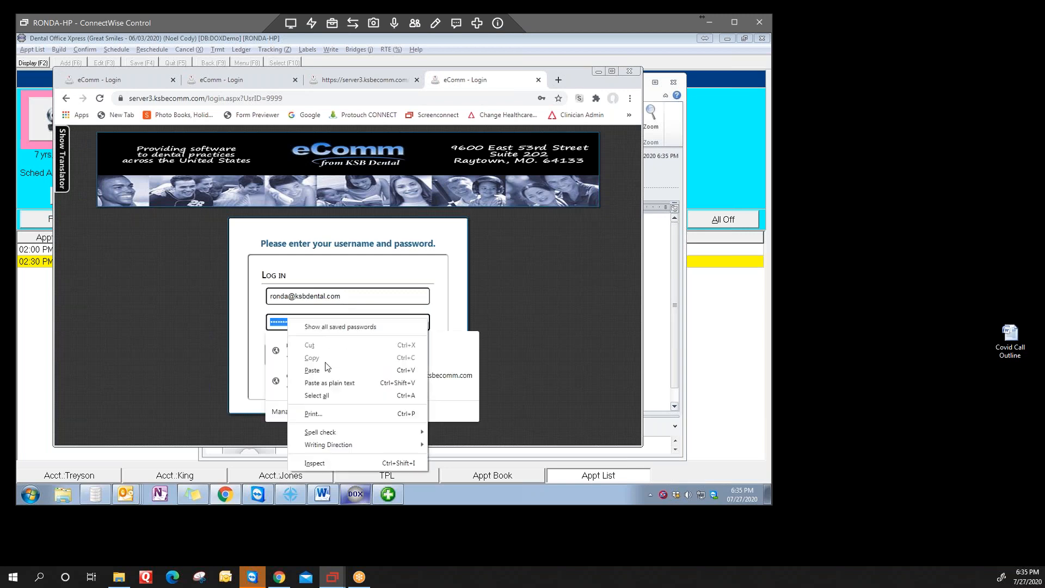
{"action": "left_click", "coordinate": [322, 370]}
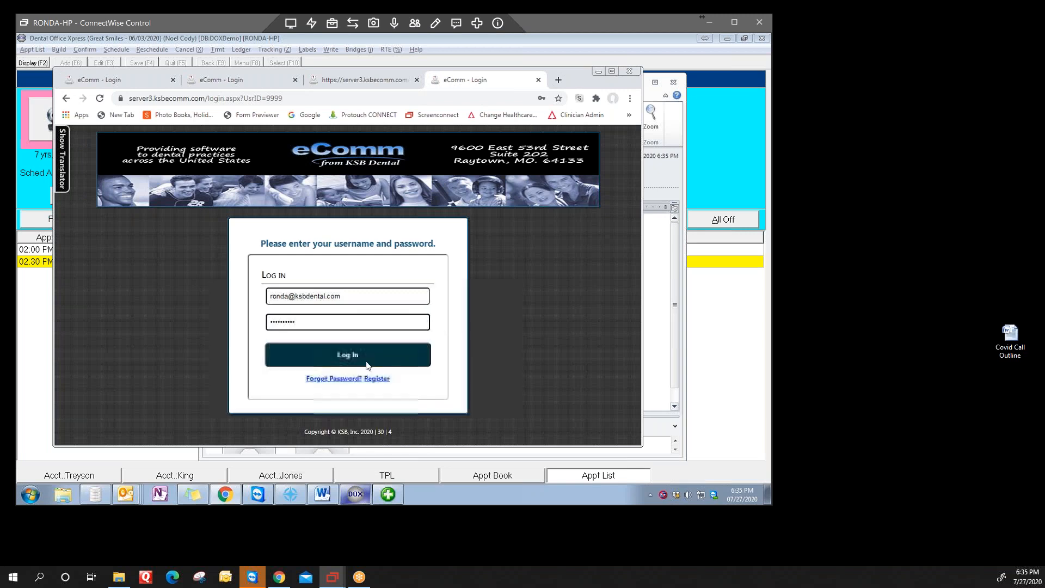
{"action": "left_click", "coordinate": [367, 364]}
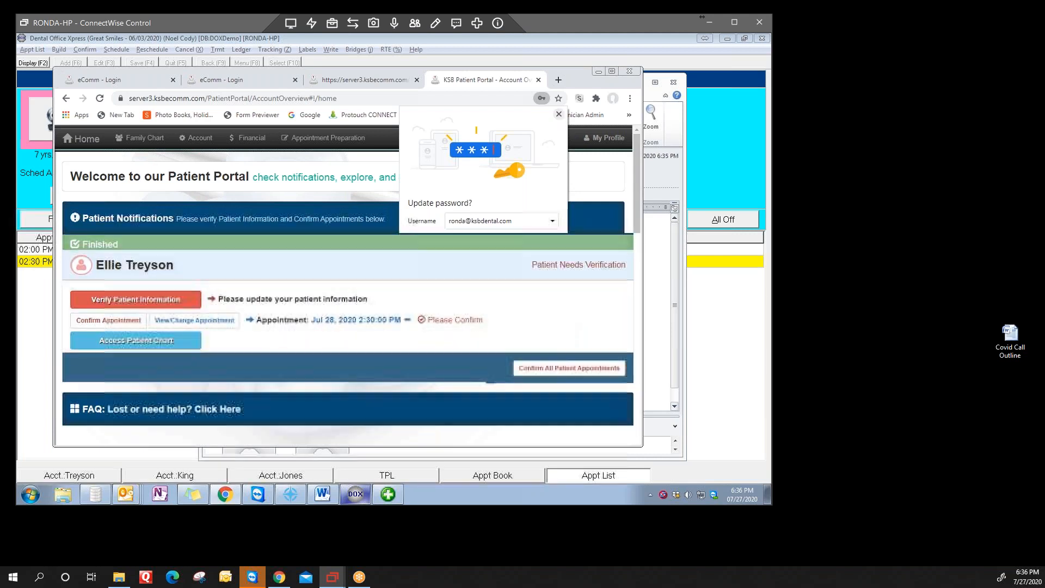
{"action": "left_click", "coordinate": [559, 115]}
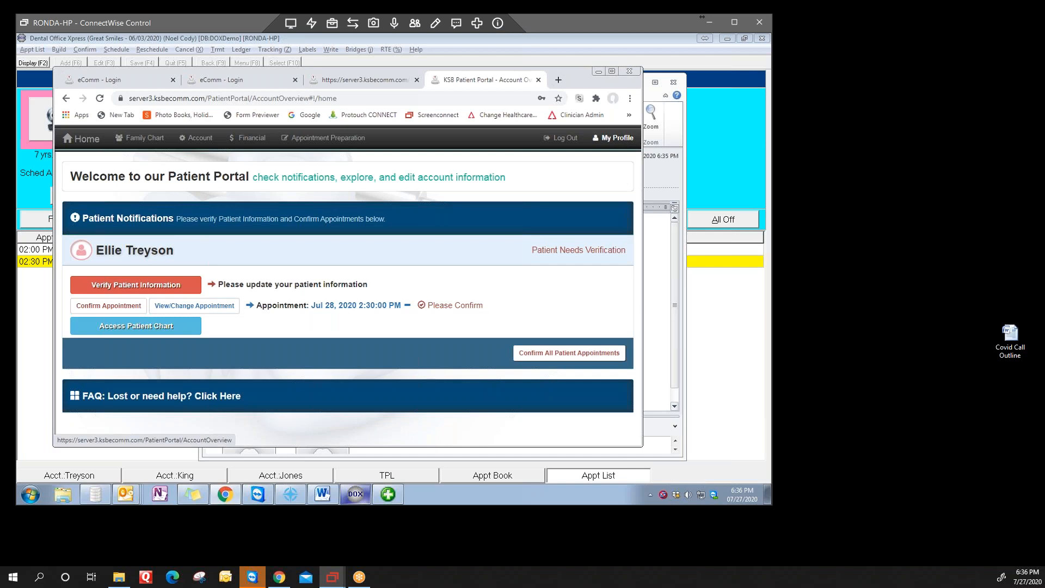
Step: Open the portal profile's Change Password form and paste the temporary password as the old password
{"action": "left_click", "coordinate": [613, 138]}
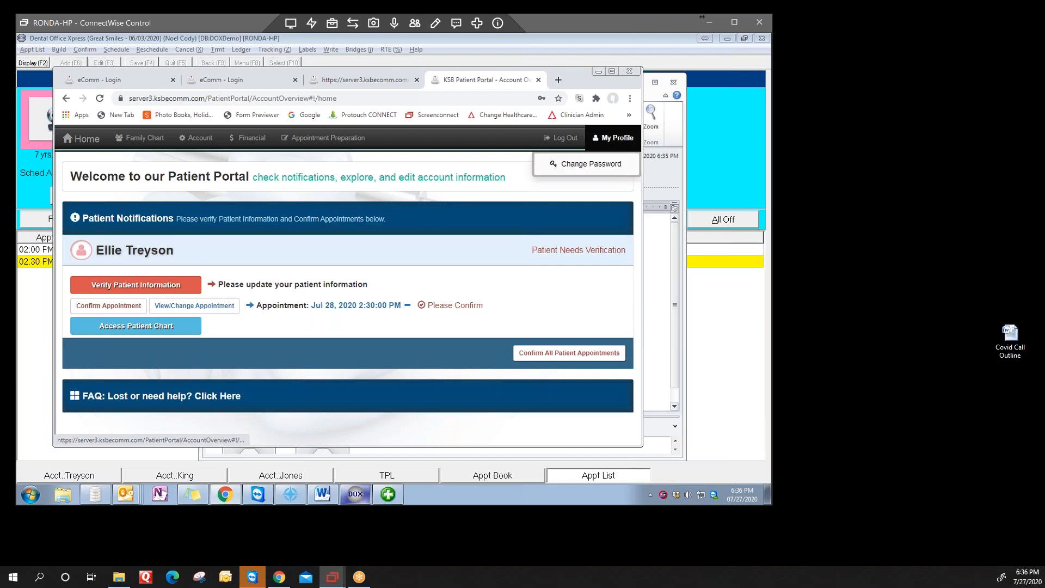
{"action": "left_click", "coordinate": [588, 164]}
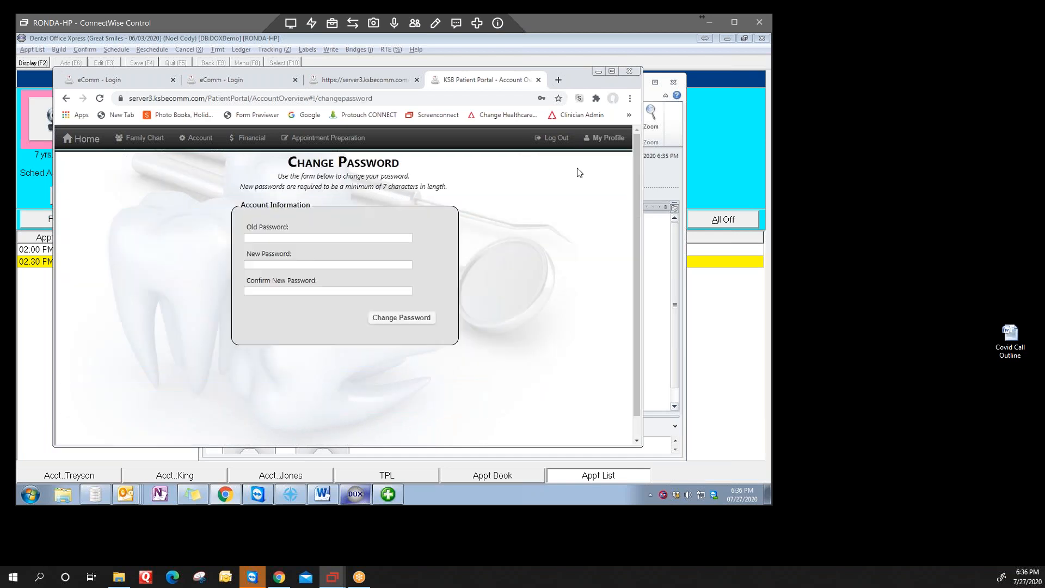
{"action": "left_click", "coordinate": [253, 237]}
{"action": "right_click", "coordinate": [254, 237]}
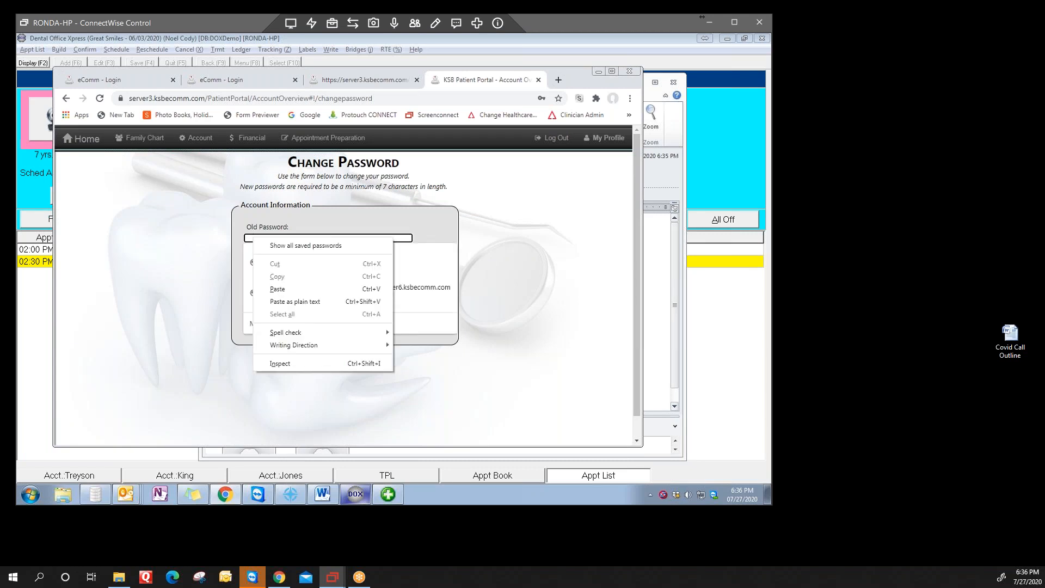
{"action": "left_click", "coordinate": [277, 288]}
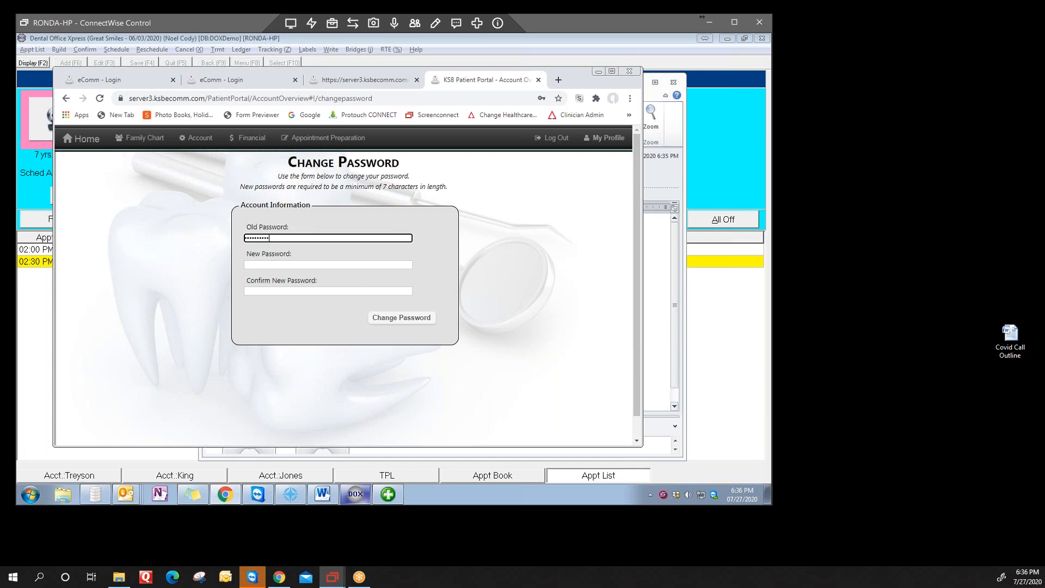
Step: Enter and confirm a new account password, and submit the password change
{"action": "left_click", "coordinate": [258, 265]}
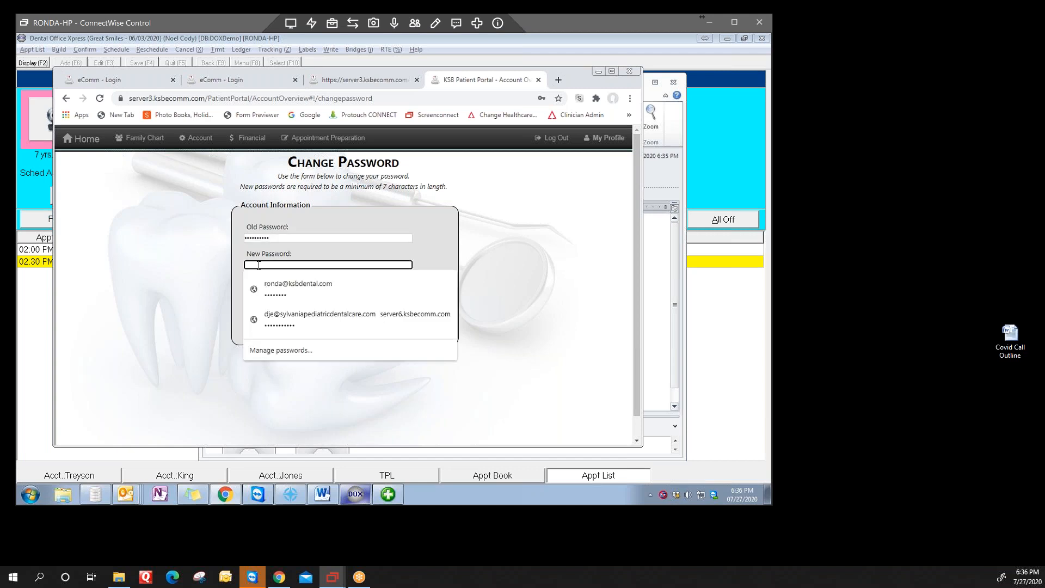
{"action": "type", "text": "•••"}
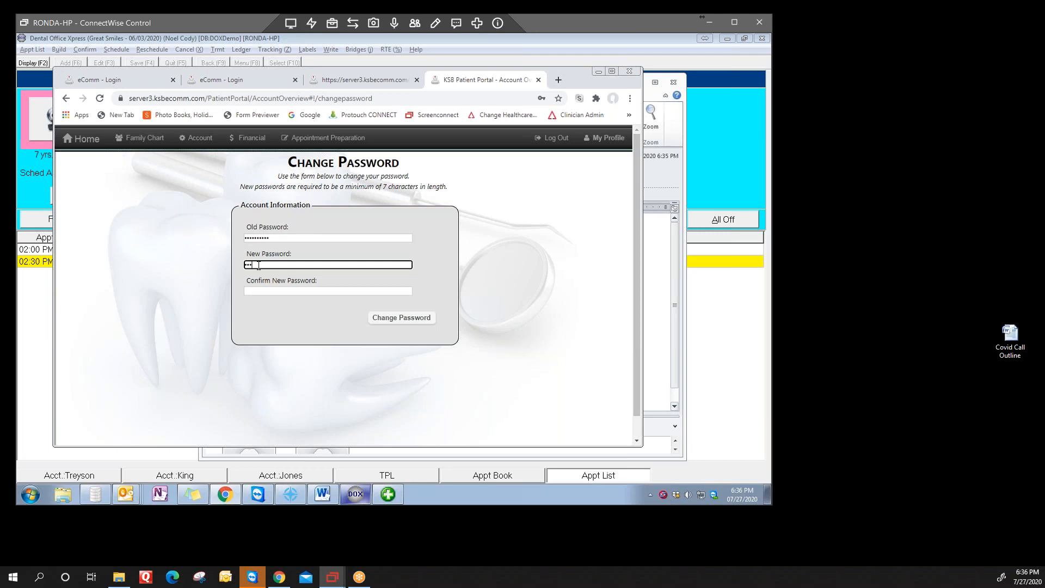
{"action": "key", "text": "BackSpace"}
{"action": "key", "text": "BackSpace"}
{"action": "type", "text": "•••••"}
{"action": "key", "text": "Tab"}
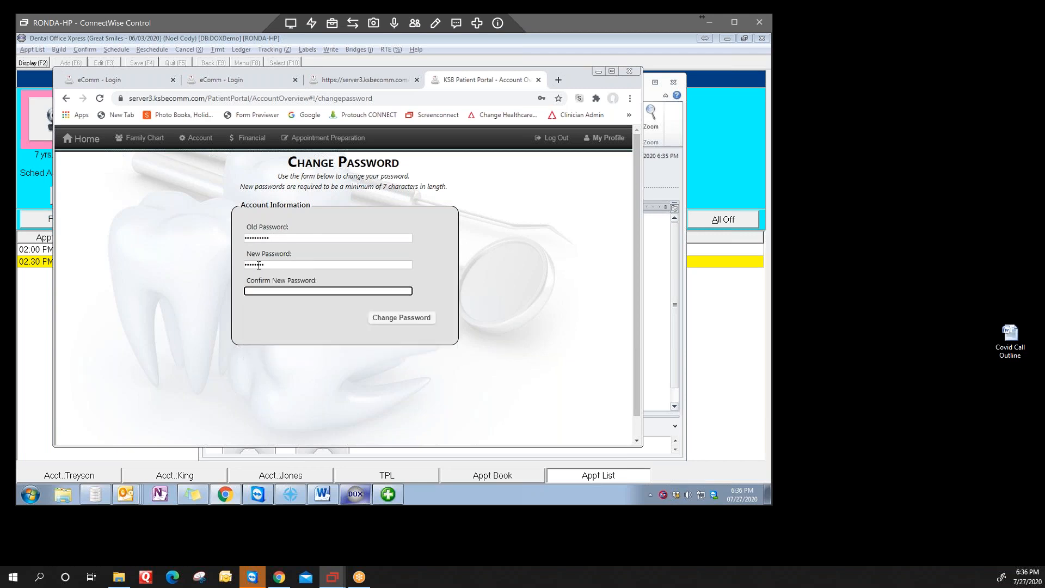
{"action": "type", "text": "•••••"}
{"action": "left_click", "coordinate": [405, 321]}
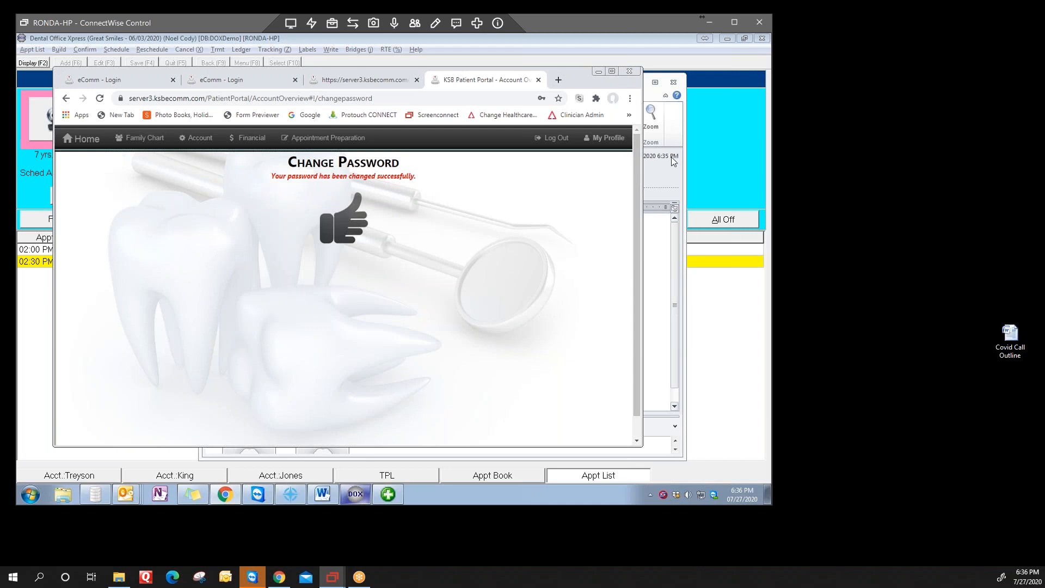
Step: Close the browser, the notification e-mail and the Add EComm Login dialog to return to the appointment list
{"action": "left_click", "coordinate": [630, 72]}
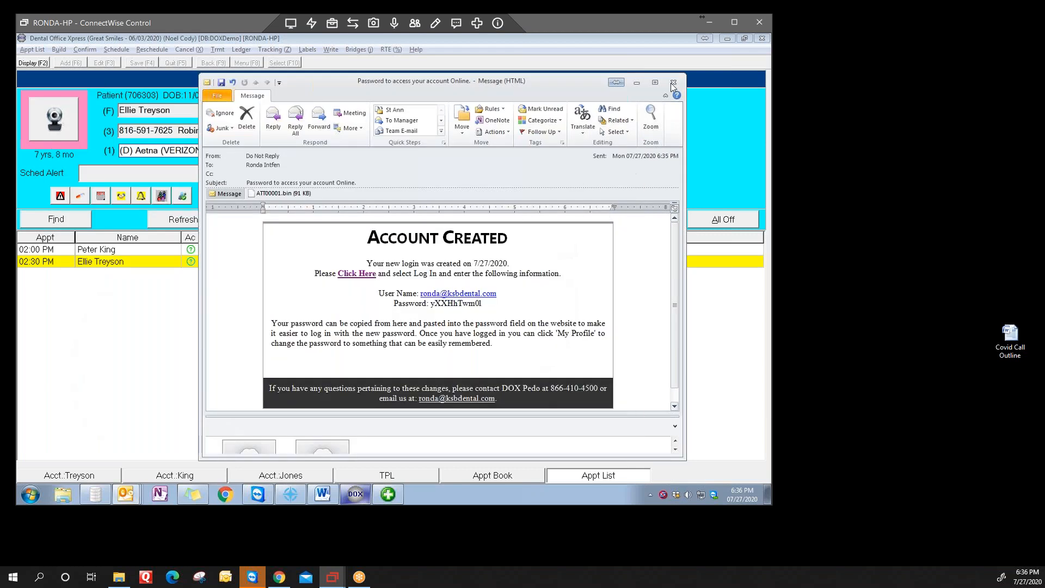
{"action": "key", "text": "Escape"}
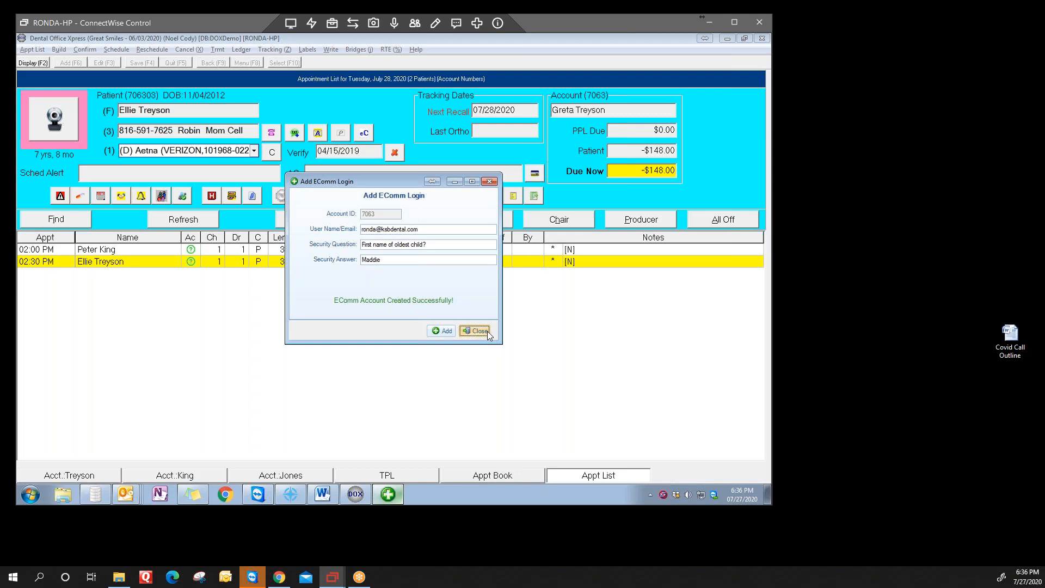
{"action": "left_click", "coordinate": [475, 331]}
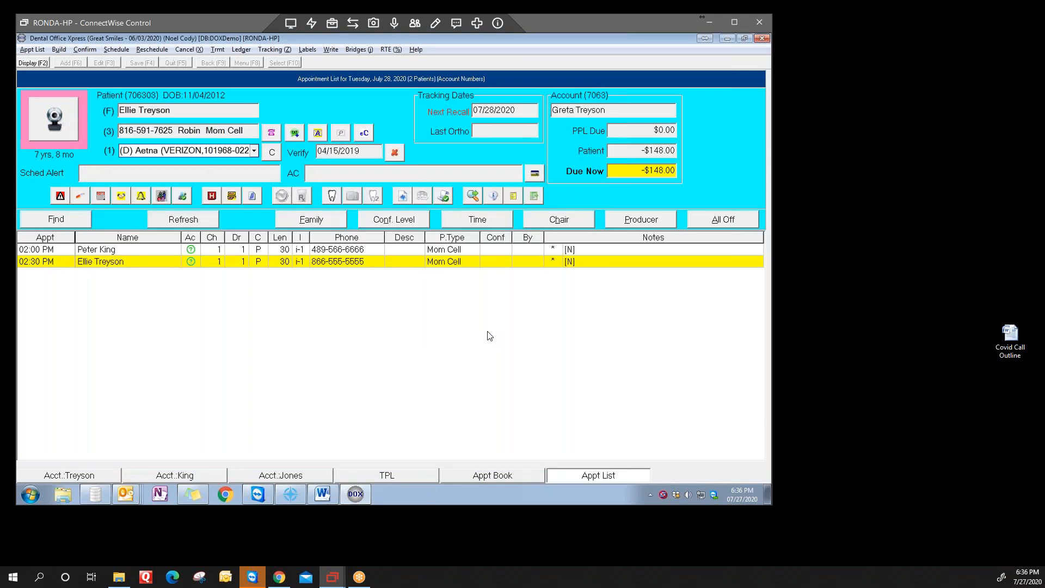
Step: Remove the existing eComm login from the 2:00 PM patient's account, confirm the removal and close the Delete EComm Login dialog
{"action": "left_click", "coordinate": [110, 250]}
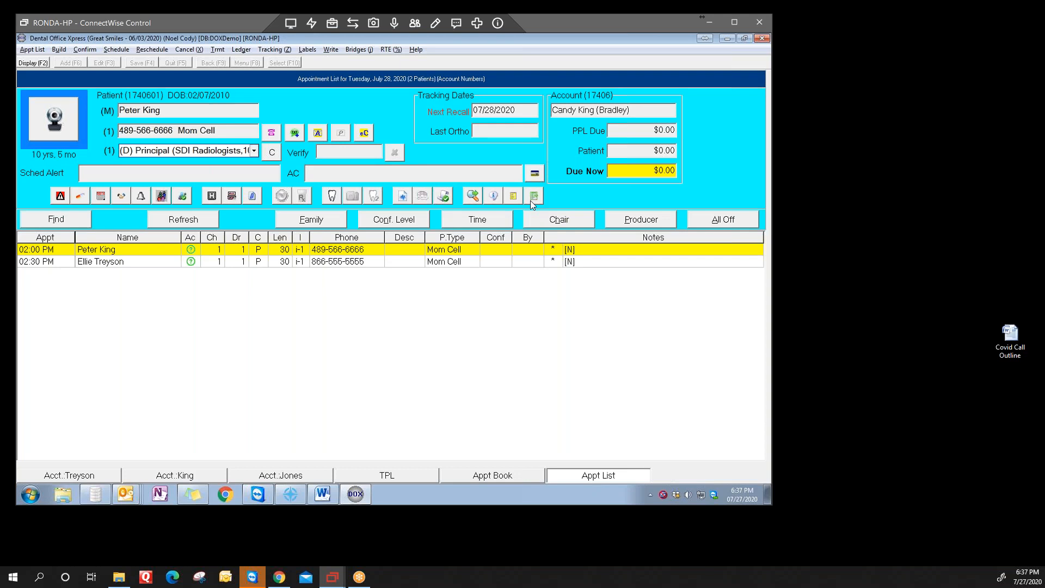
{"action": "left_click", "coordinate": [365, 134]}
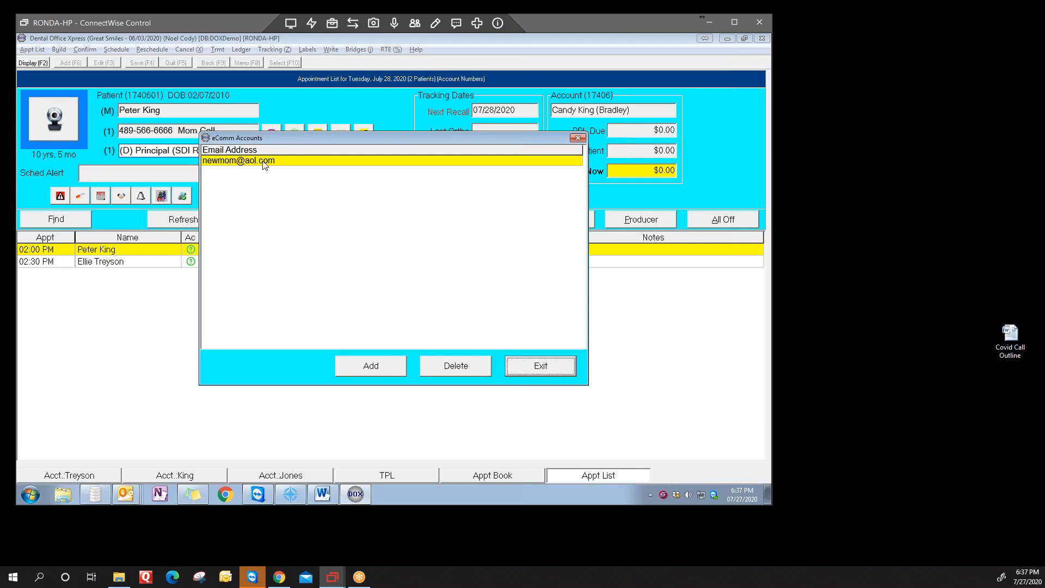
{"action": "left_click", "coordinate": [458, 367]}
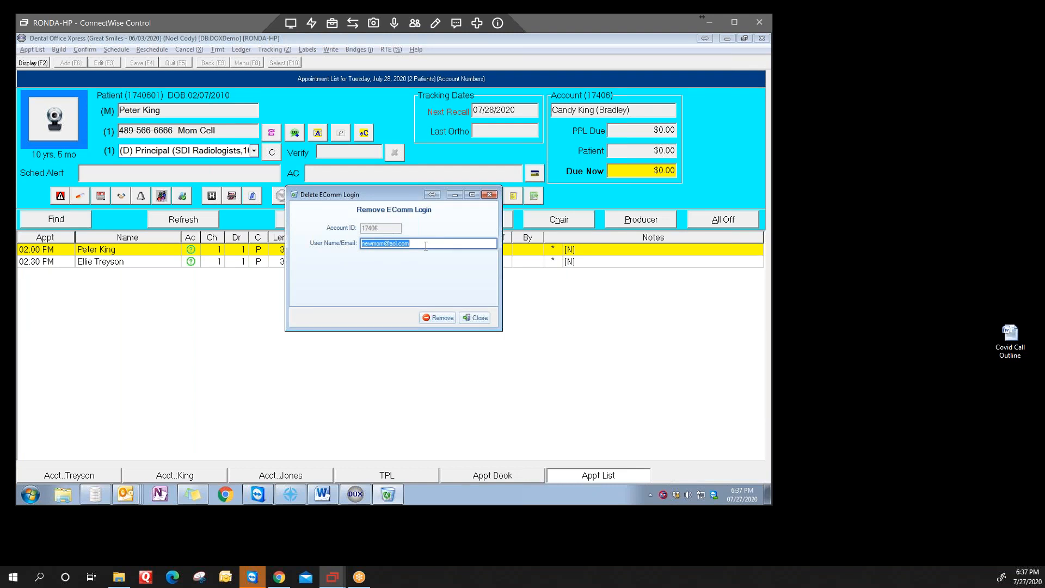
{"action": "left_click", "coordinate": [440, 322]}
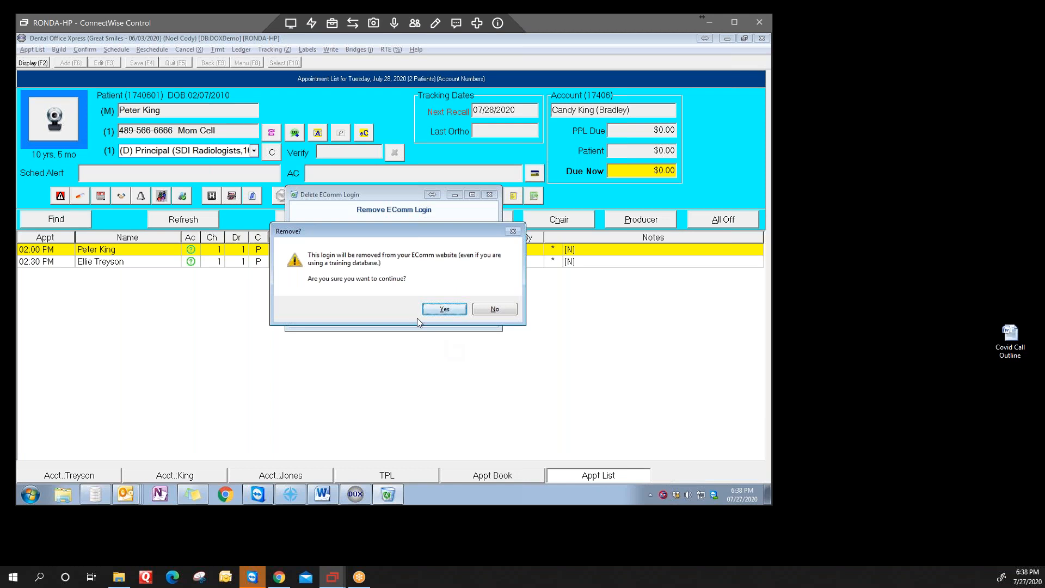
{"action": "left_click", "coordinate": [445, 309]}
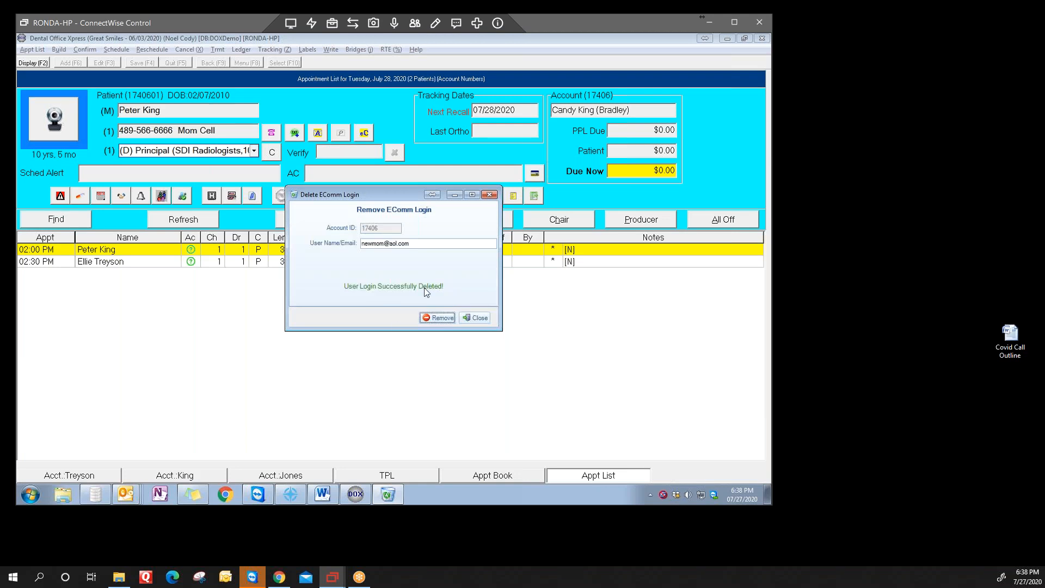
{"action": "left_click", "coordinate": [482, 318]}
Step: Refresh the 2:00 PM patient's details by reselecting the appointment, and open the form for adding an eComm login
{"action": "left_click", "coordinate": [99, 261]}
{"action": "left_click", "coordinate": [98, 250]}
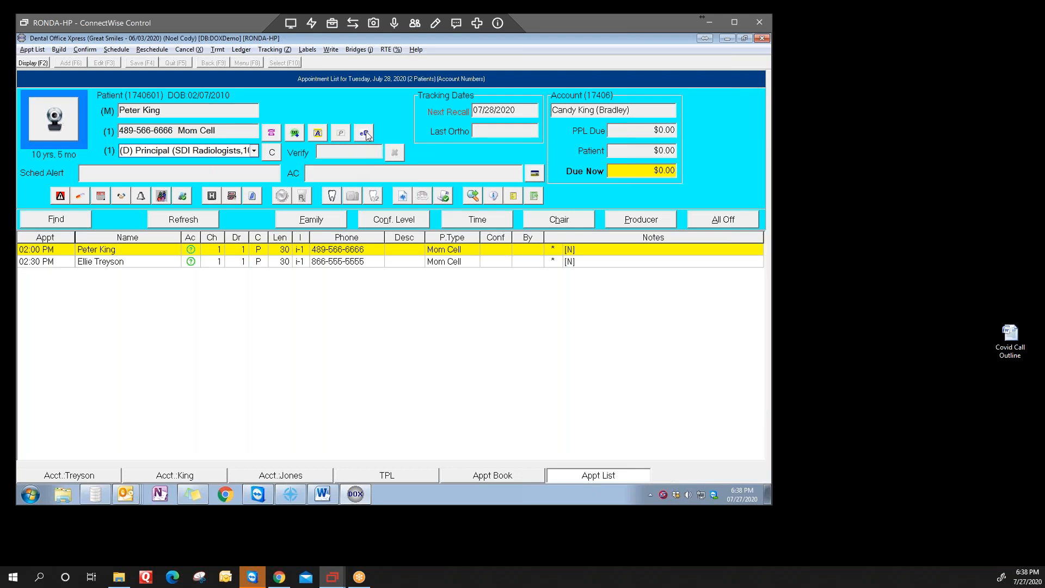
{"action": "left_click", "coordinate": [366, 131]}
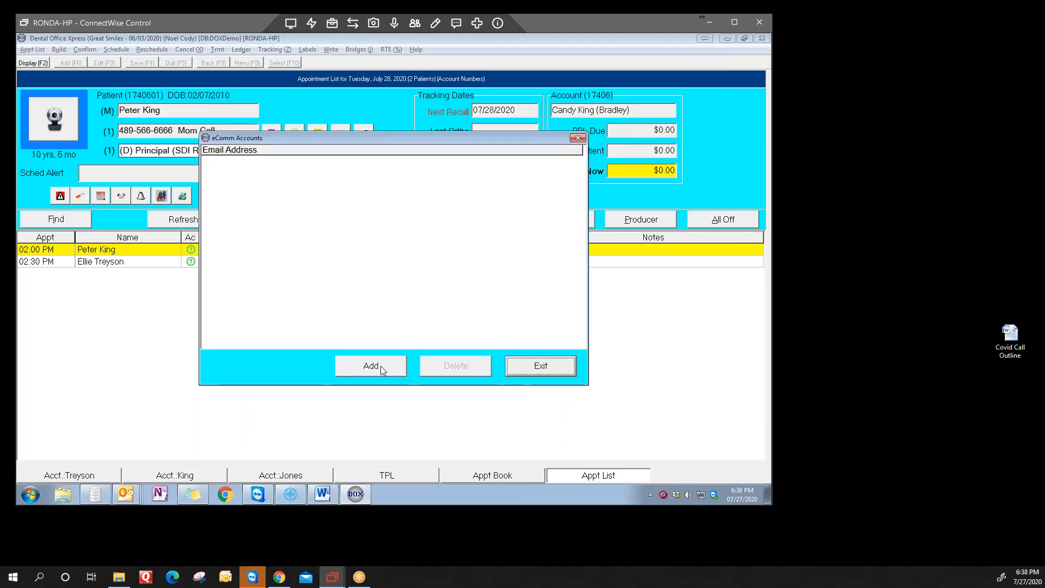
{"action": "left_click", "coordinate": [381, 366]}
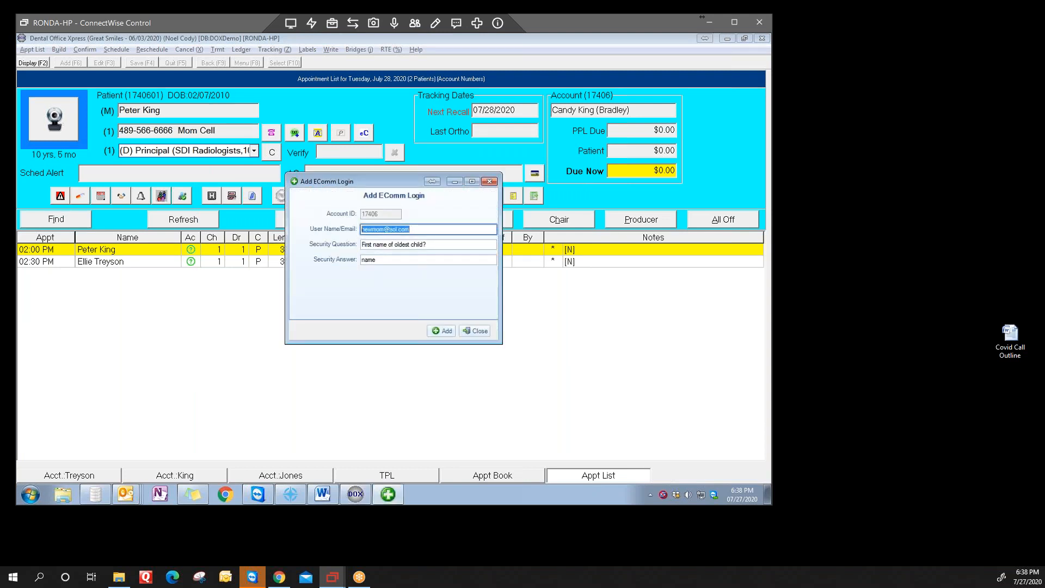
Step: Enter the parent's new e-mail as the user name and fill in the security answer, keeping the oldest-child security question
{"action": "key", "text": "Tab"}
{"action": "key", "text": "Tab"}
{"action": "type", "text": "J"}
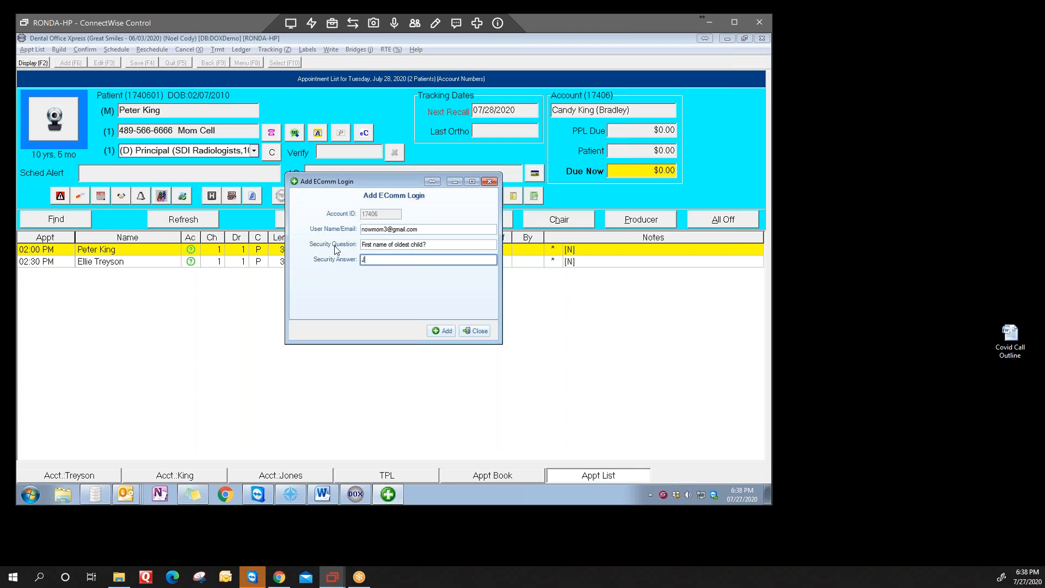
{"action": "type", "text": "ohn"}
Step: Create the eComm login with the entered details and close the Add EComm Login dialog
{"action": "left_click", "coordinate": [443, 331]}
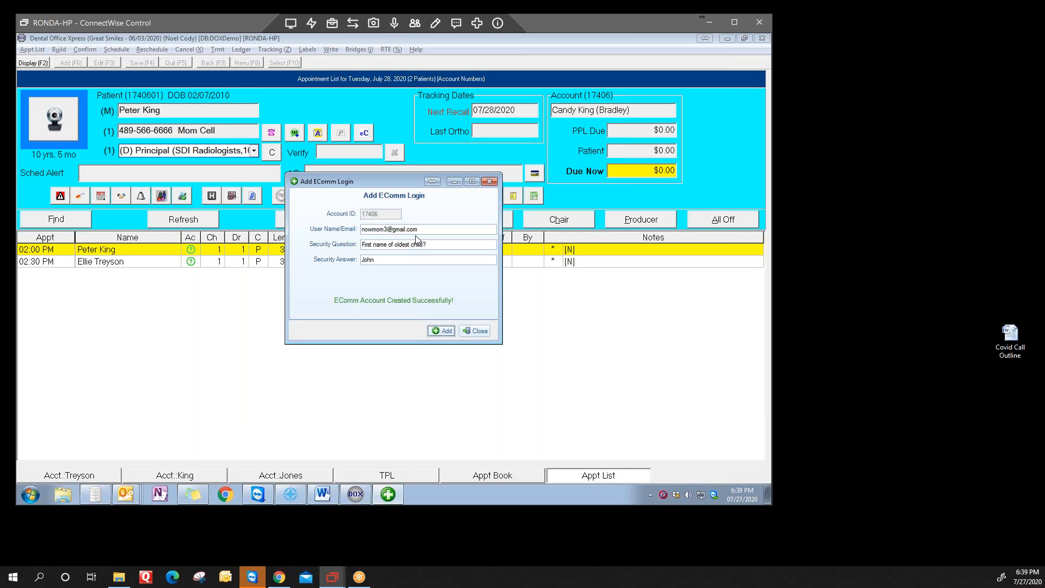
{"action": "key", "text": "Tab"}
{"action": "key", "text": "Return"}
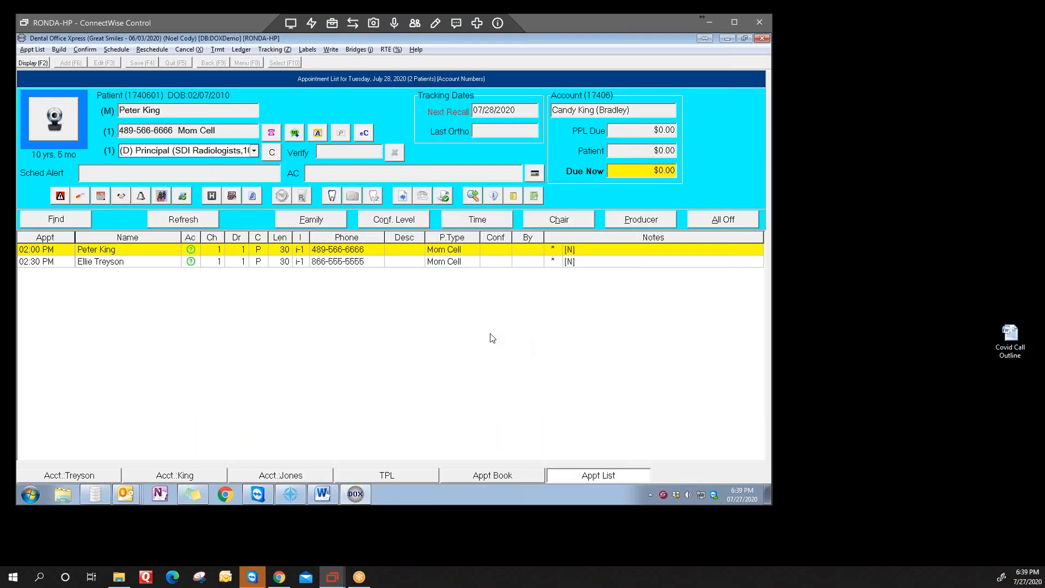